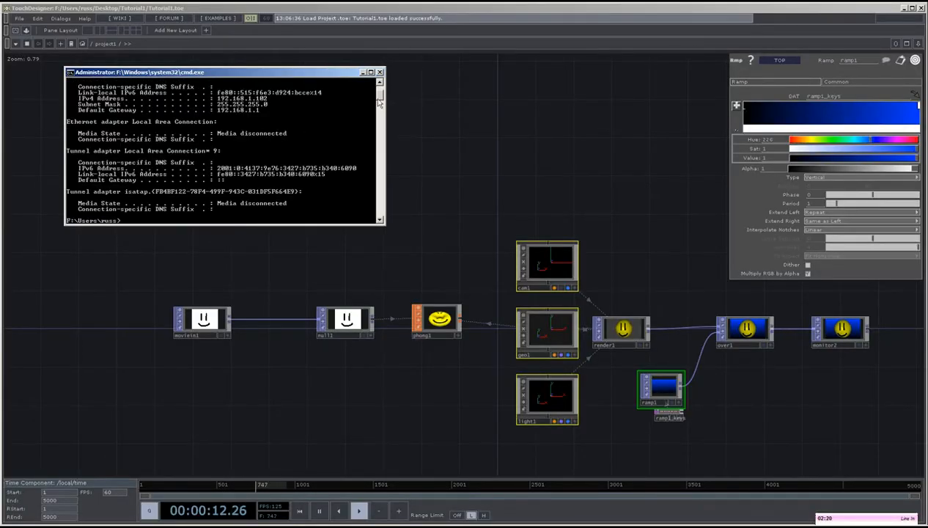
Add an OSC In CHOP above the moviein1 node and set its network port to 57110.
left_click_drag(379, 102, 379, 93)
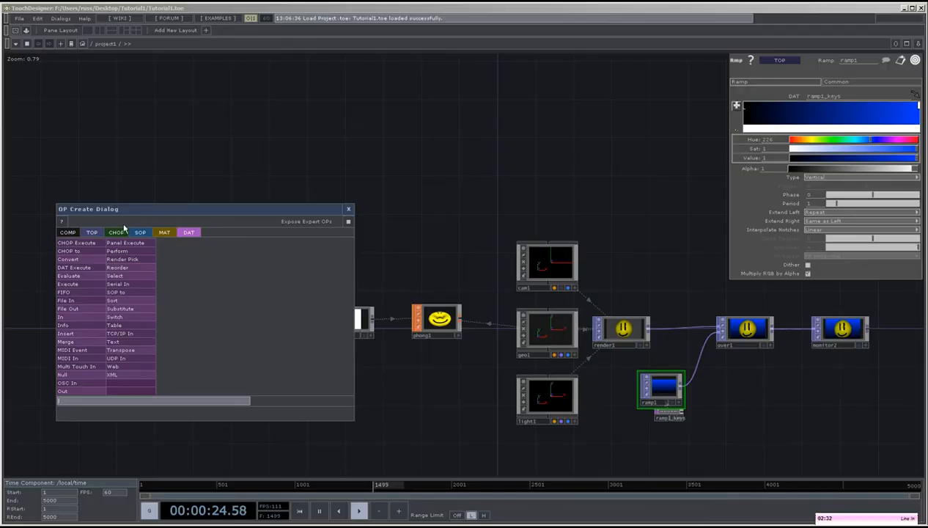
left_click(116, 233)
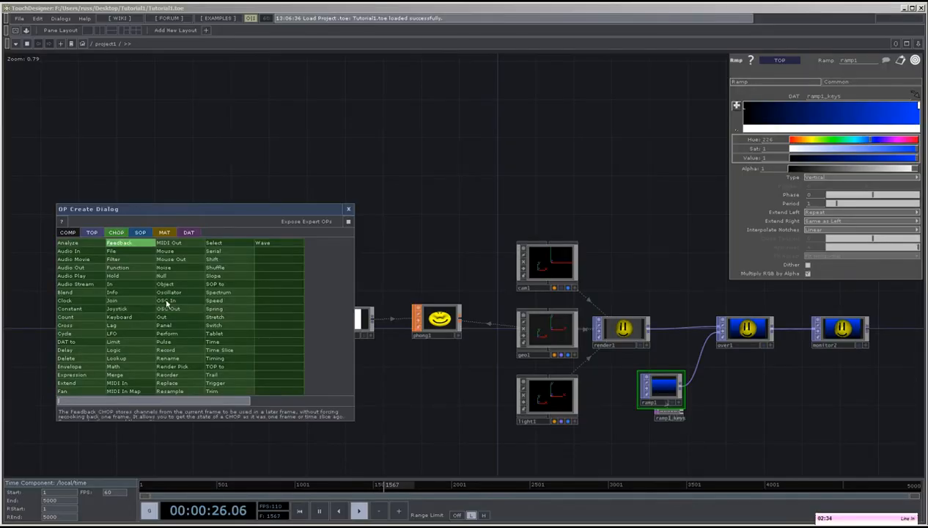
left_click(166, 305)
left_click(210, 235)
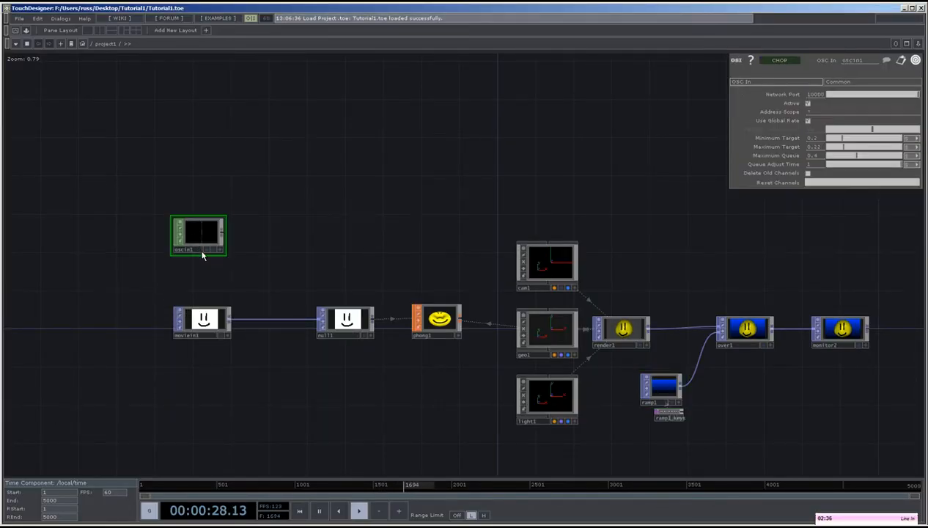
scroll(203, 254, "up", 4)
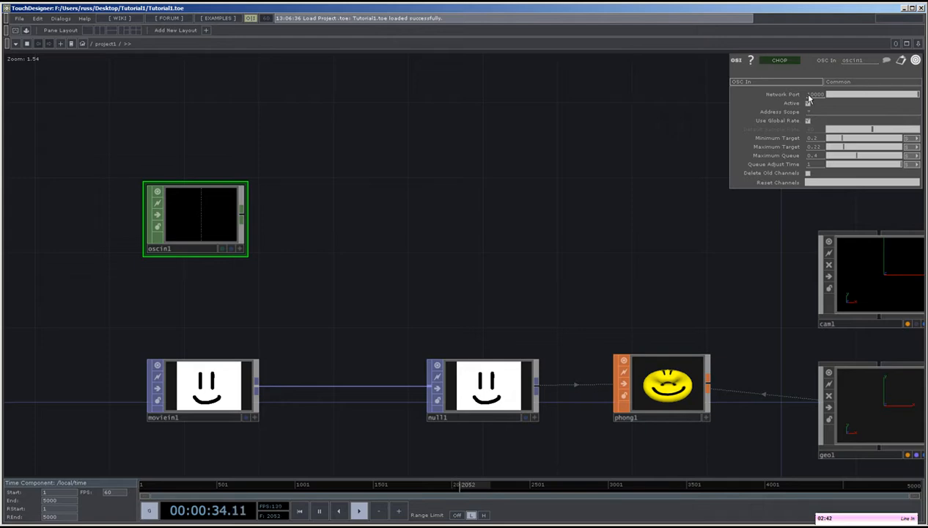
type("57110")
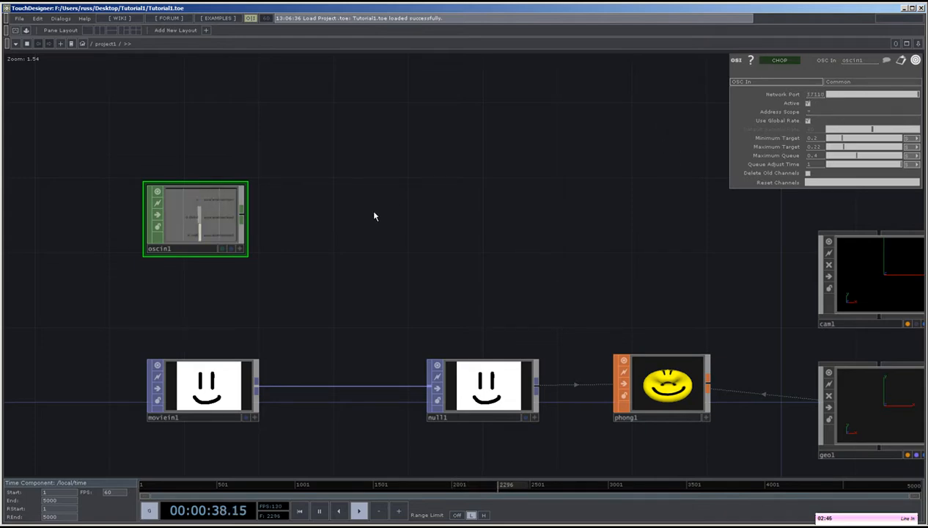
Add a Select CHOP connected to the output of oscin1.
left_click_drag(396, 223, 536, 299)
scroll(516, 289, "up", 5)
left_click_drag(417, 321, 660, 254)
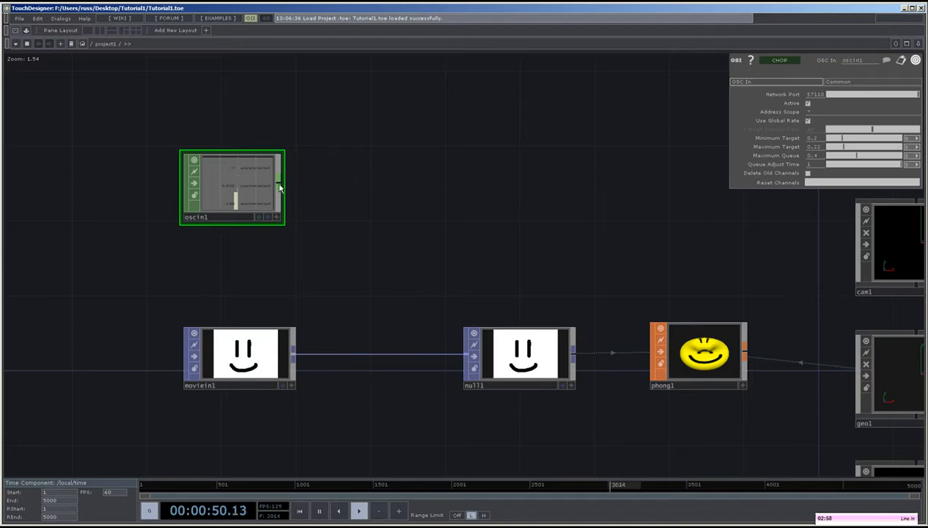
right_click(279, 188)
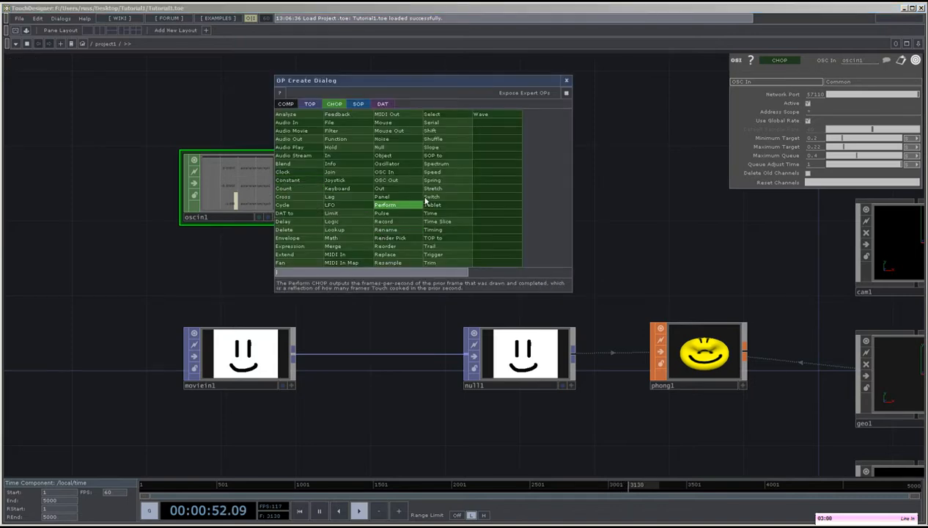
left_click(432, 116)
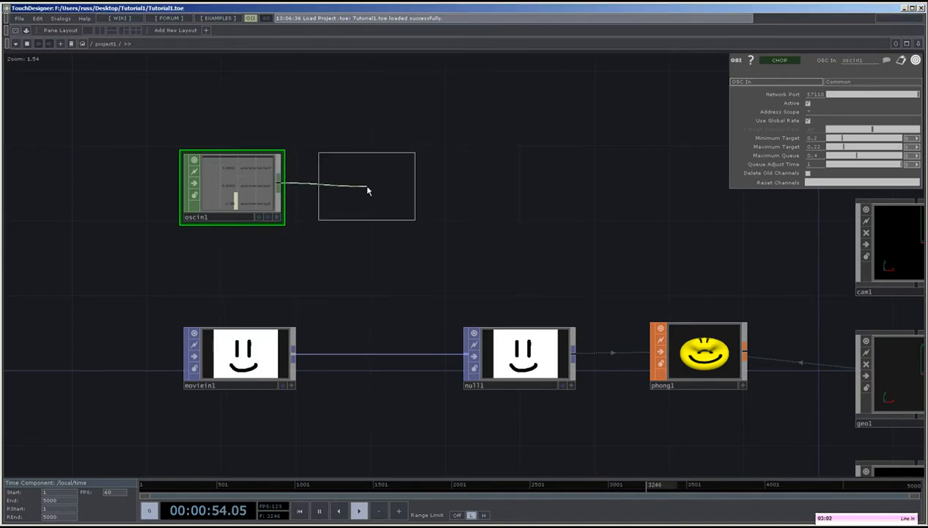
left_click(367, 191)
Set the Select CHOP's channel names to acceleration/xyz2 and acceleration/xyz1.
left_click(915, 107)
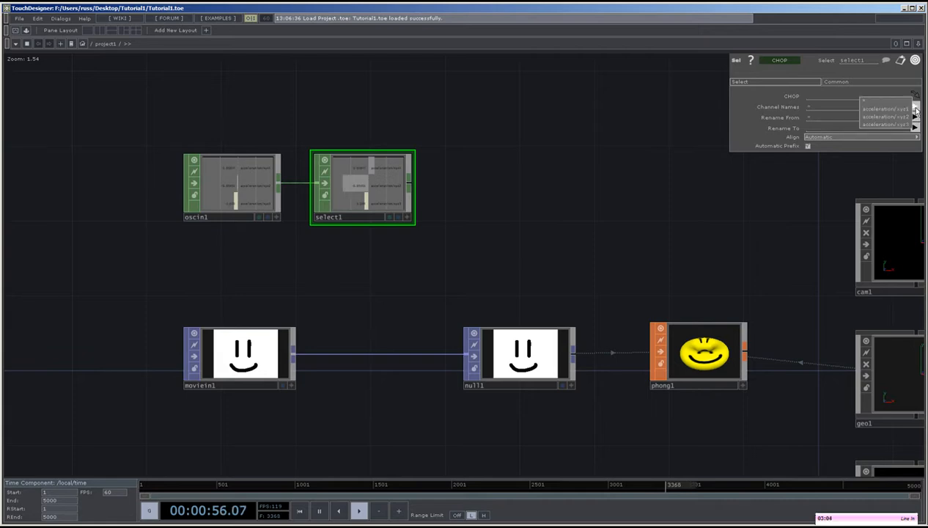
left_click(905, 114)
left_click(914, 108)
left_click(902, 116)
Add a Math CHOP connected to the output of select1.
left_click_drag(709, 232, 574, 332)
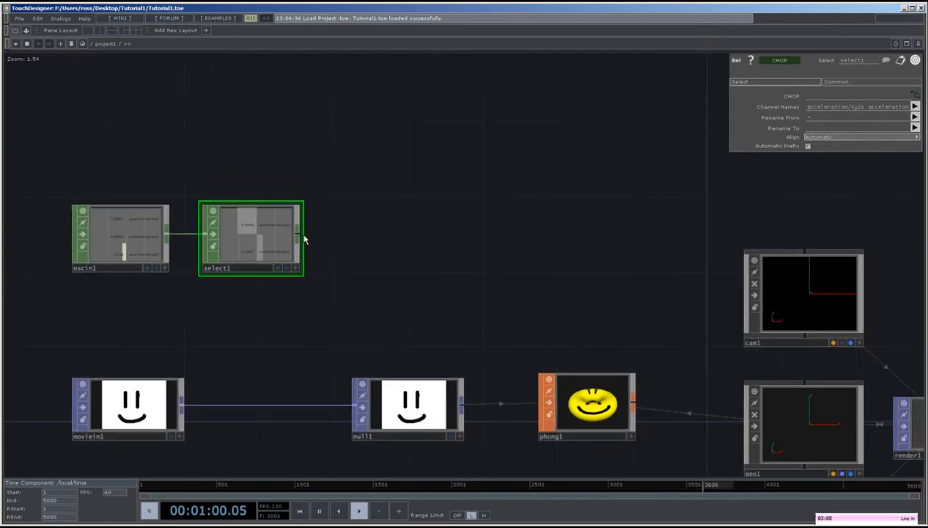
right_click(299, 237)
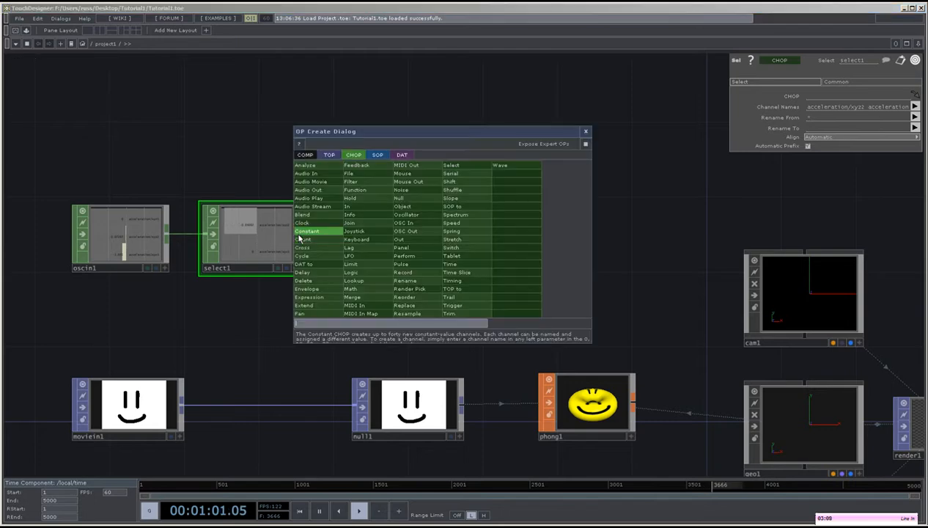
left_click(330, 287)
left_click(378, 242)
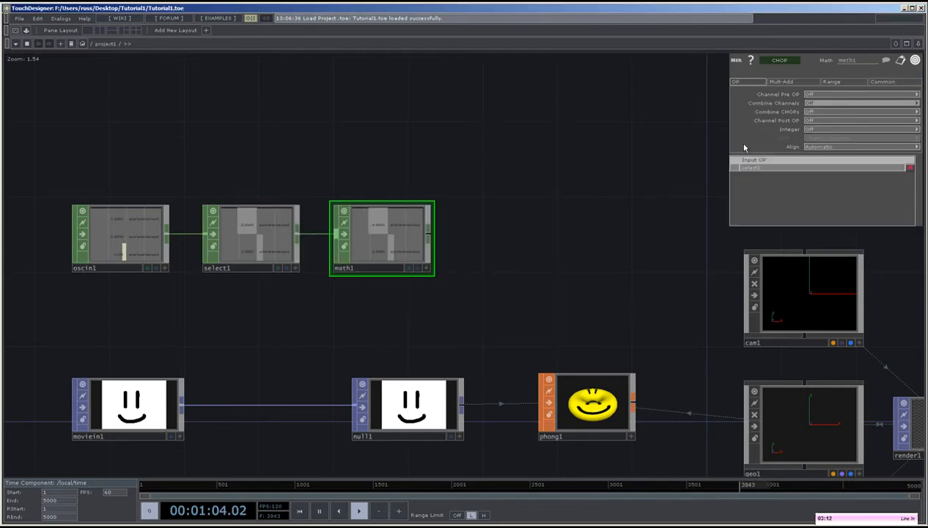
Set the Math CHOP to map the range -1 to 1 onto the range -45 to 45.
left_click(832, 81)
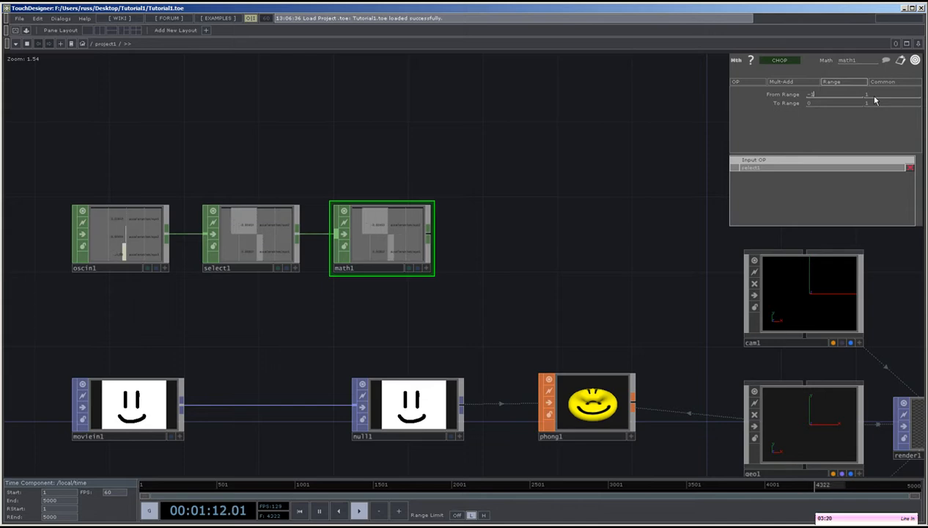
left_click_drag(827, 104, 760, 106)
type("-45")
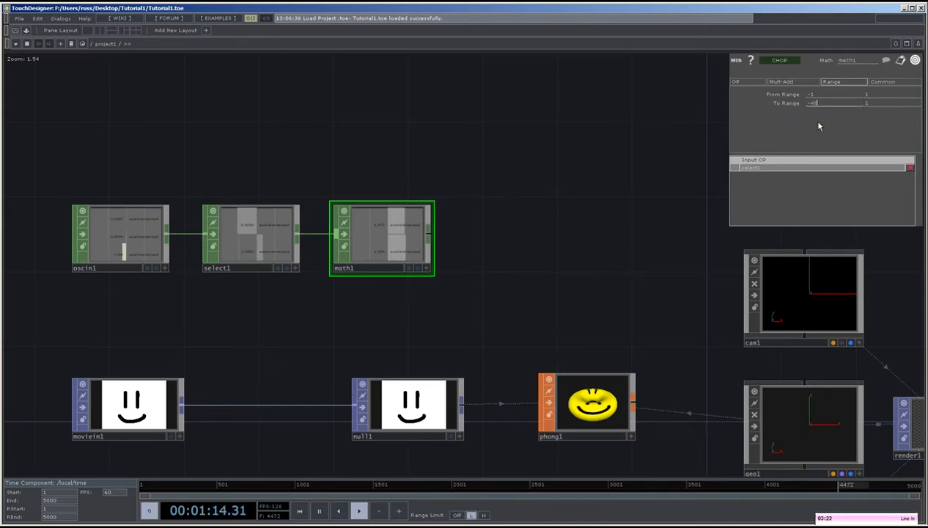
left_click(876, 105)
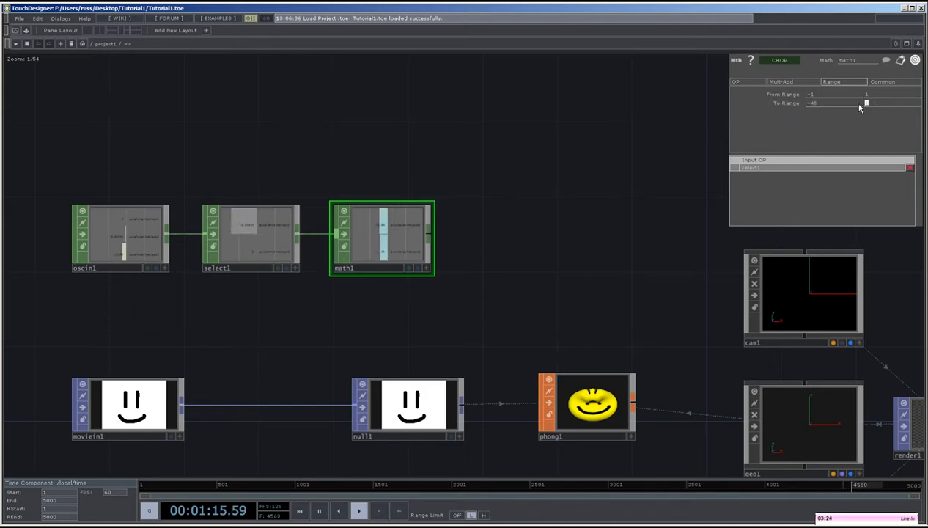
type("45")
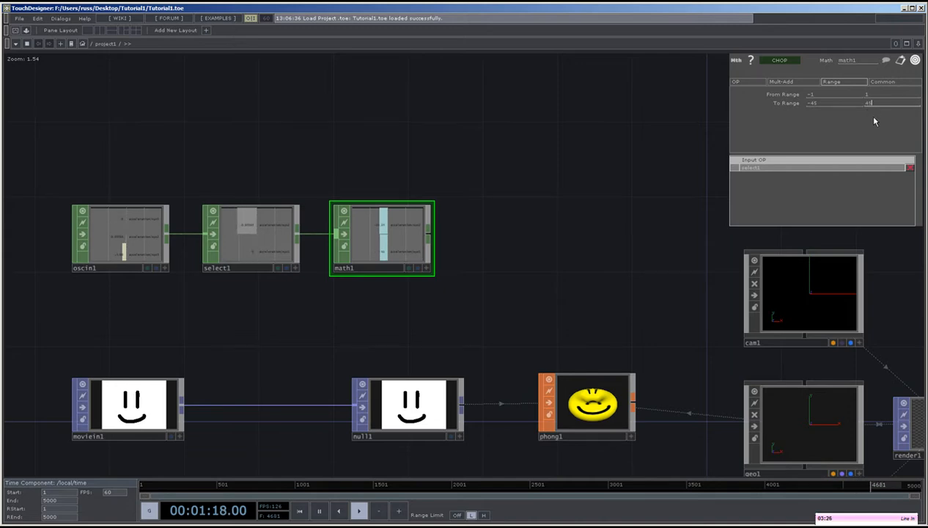
key("Return")
Add a Null CHOP connected to the output of math1, leaving a gap between the two nodes.
left_click_drag(607, 269, 555, 268)
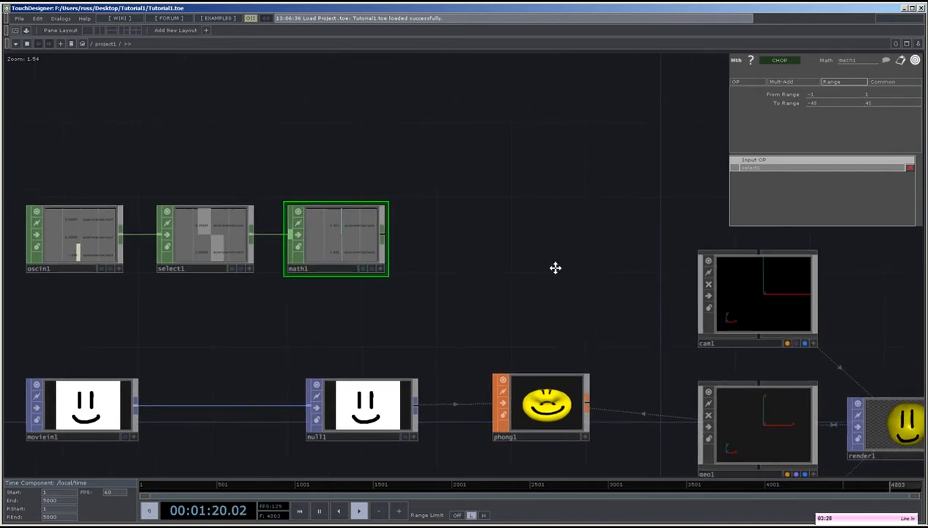
key("Tab")
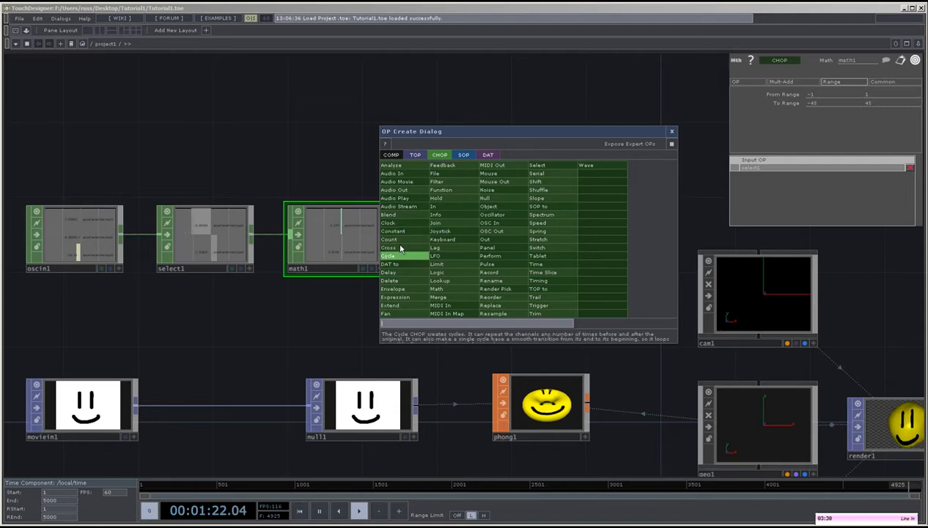
left_click(490, 198)
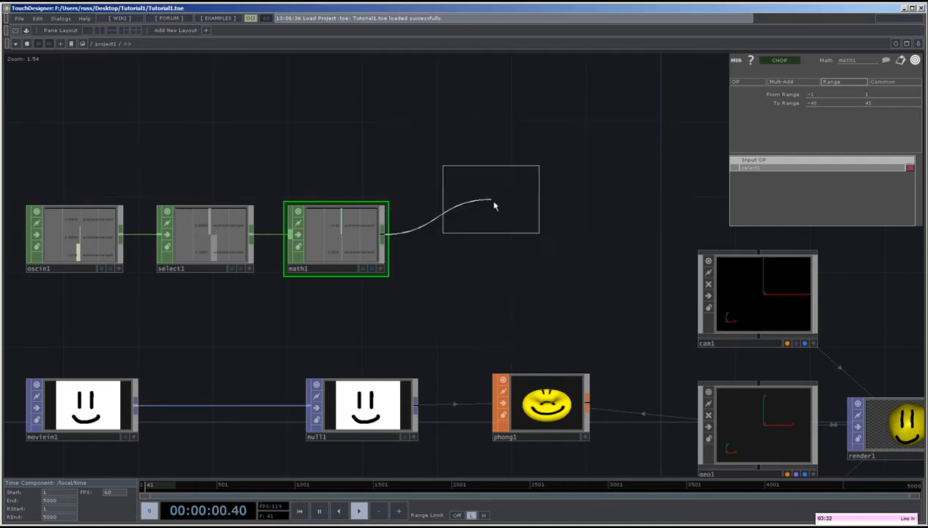
left_click(569, 248)
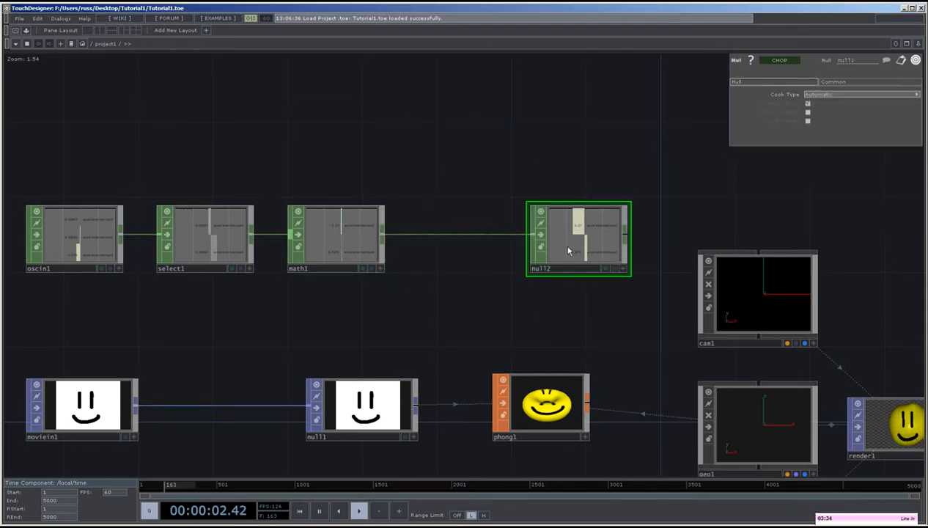
Open the CHOP Exporter for null2 and move its window clear of the geo1 node.
scroll(447, 312, "down", 5)
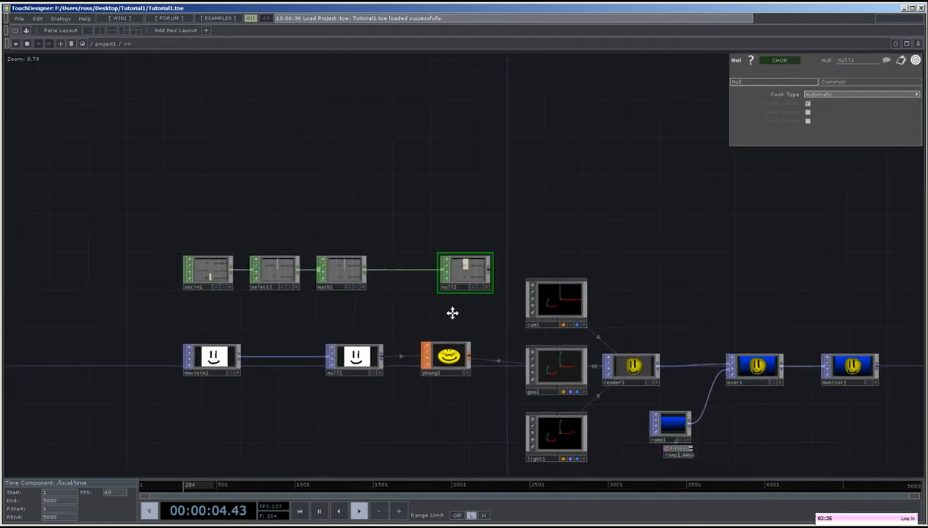
right_click(455, 260)
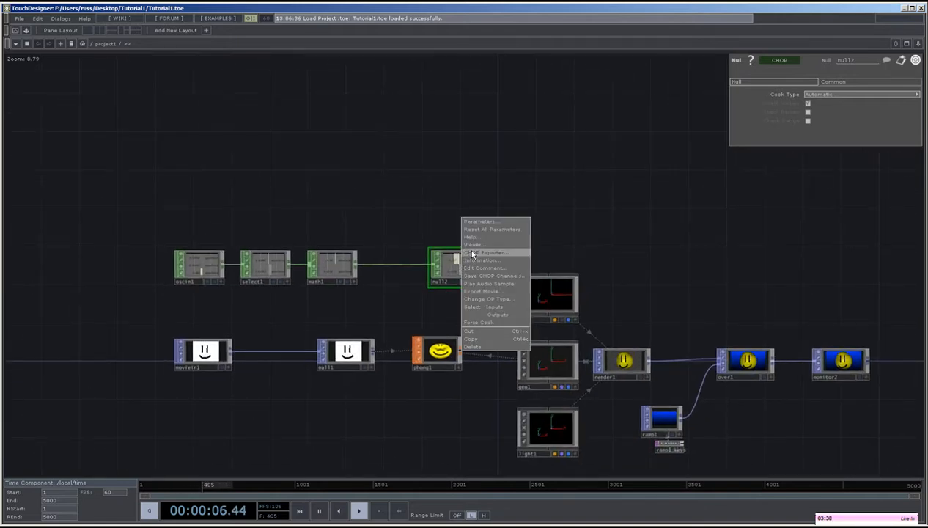
left_click(473, 253)
left_click_drag(476, 247, 280, 247)
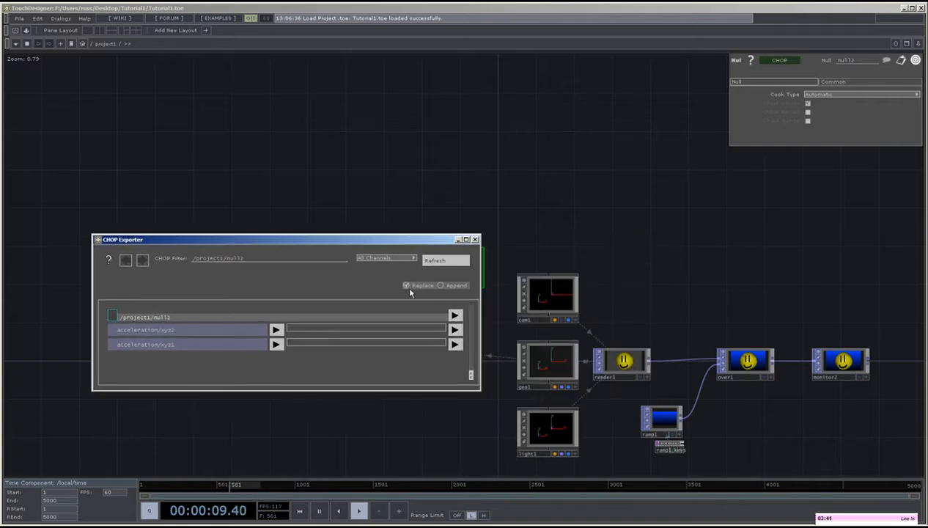
Export the acceleration/xyz2 channel of null2 to the X rotation of geo1.
left_click(561, 364)
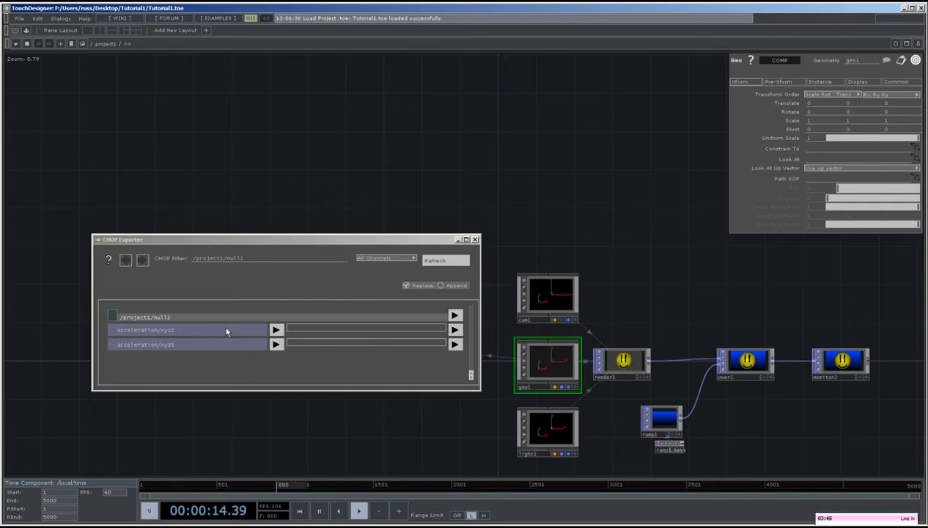
left_click_drag(189, 330, 666, 202)
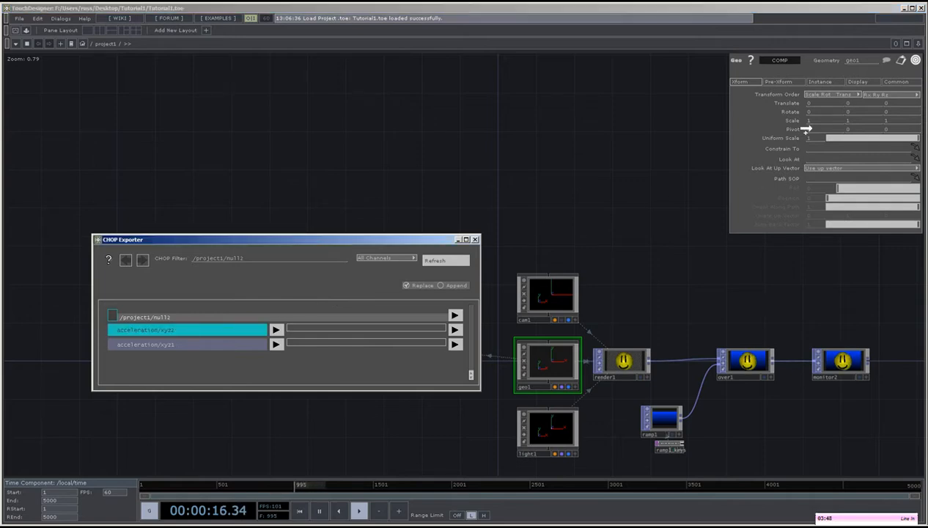
left_click_drag(812, 111, 814, 113)
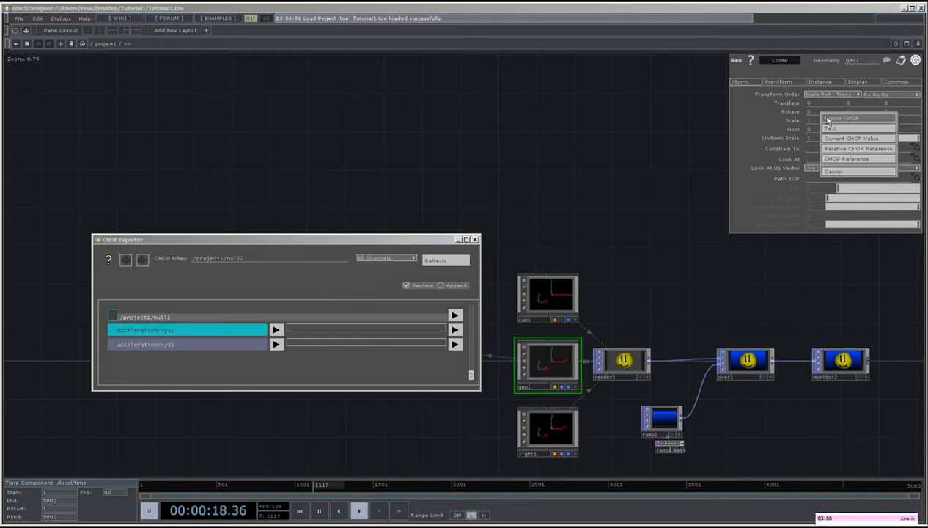
left_click(843, 118)
Export the acceleration/xyz1 channel to the Y rotation of geo1 and close the CHOP Exporter.
left_click(173, 352)
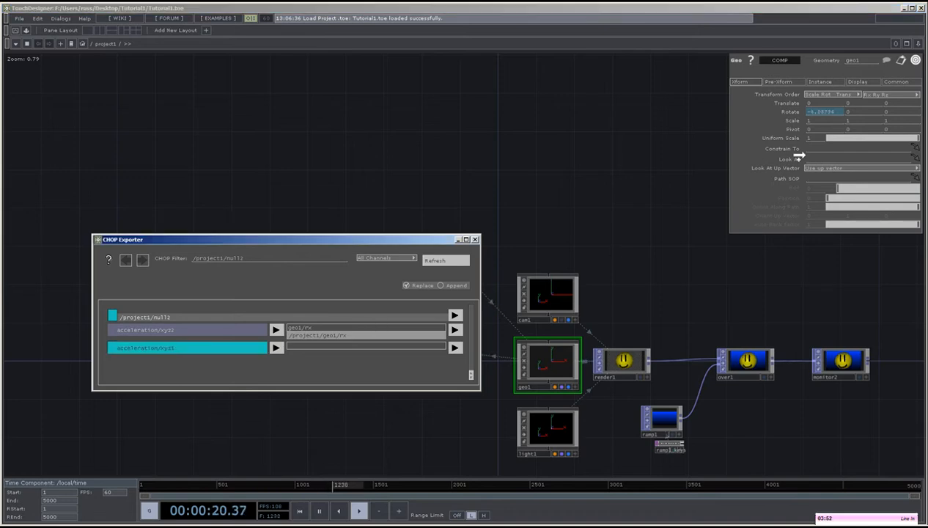
left_click_drag(852, 112, 852, 113)
left_click(877, 118)
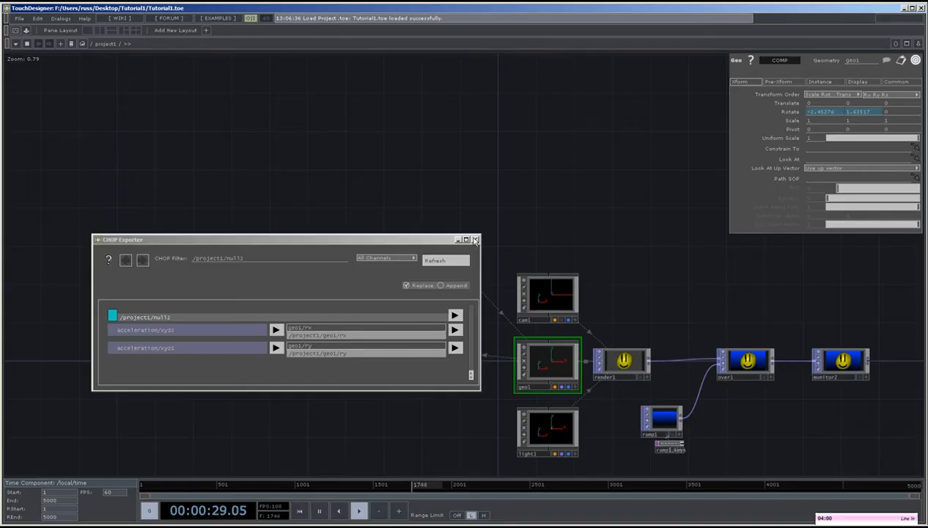
left_click(475, 240)
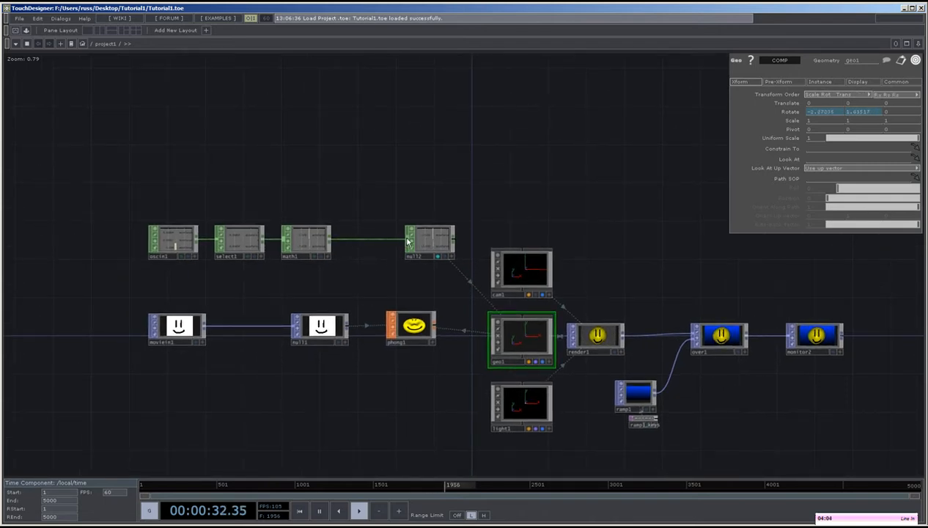
Insert a Lag CHOP between math1 and null2 and set both of its lag values to 0.5.
left_click(408, 241)
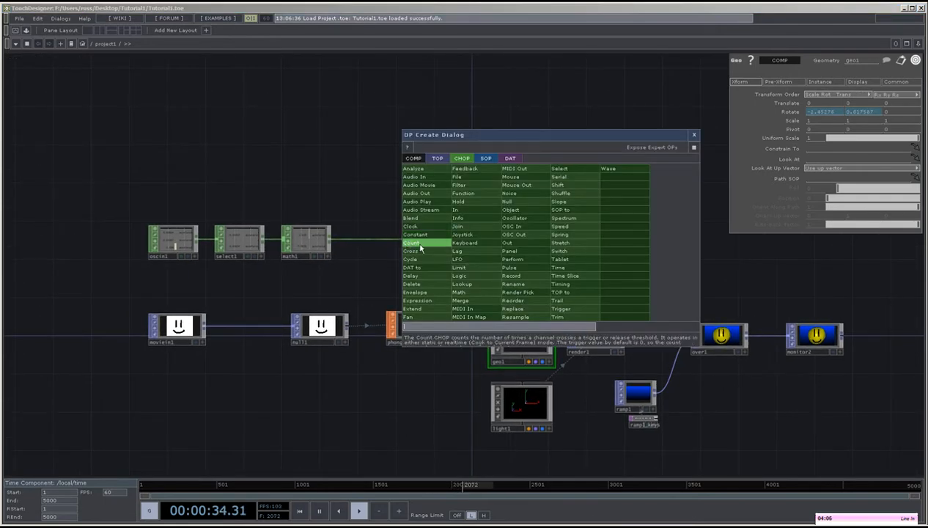
left_click(459, 250)
left_click(368, 245)
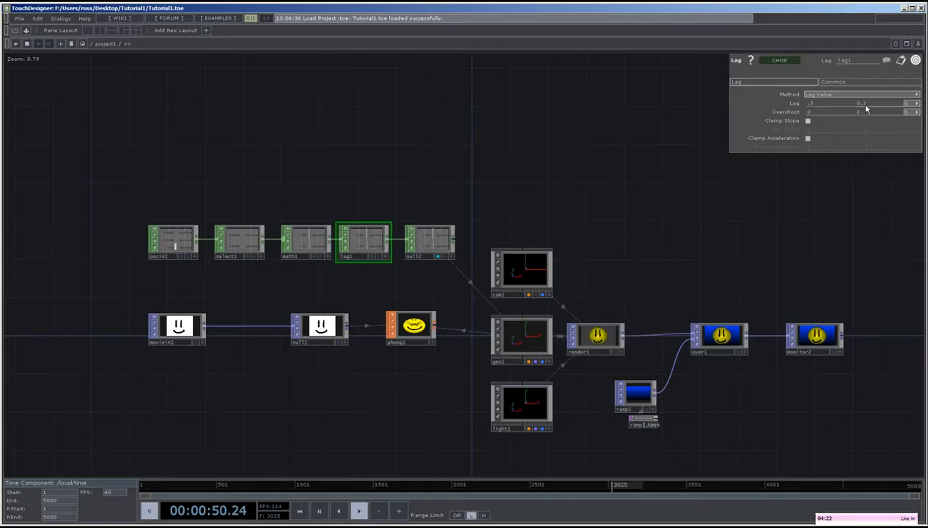
middle_click_drag(862, 106, 863, 107)
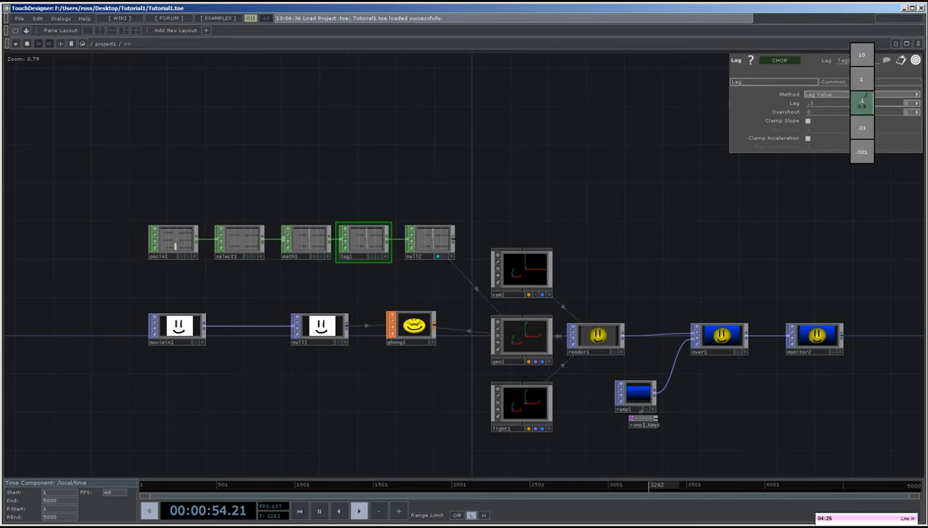
middle_click_drag(863, 97, 862, 107)
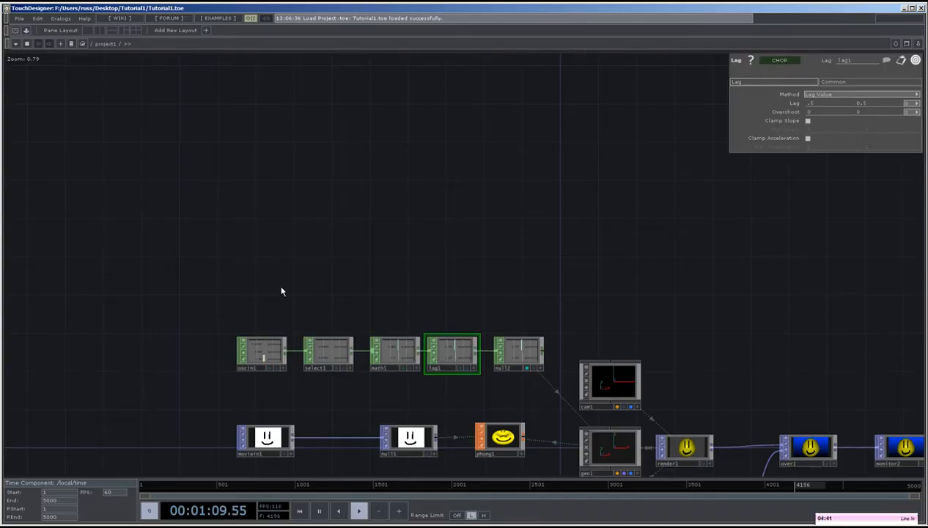
Add a Math CHOP above select1, feed it from oscin1 and set its Combine Channels option to Maximum.
key("Tab")
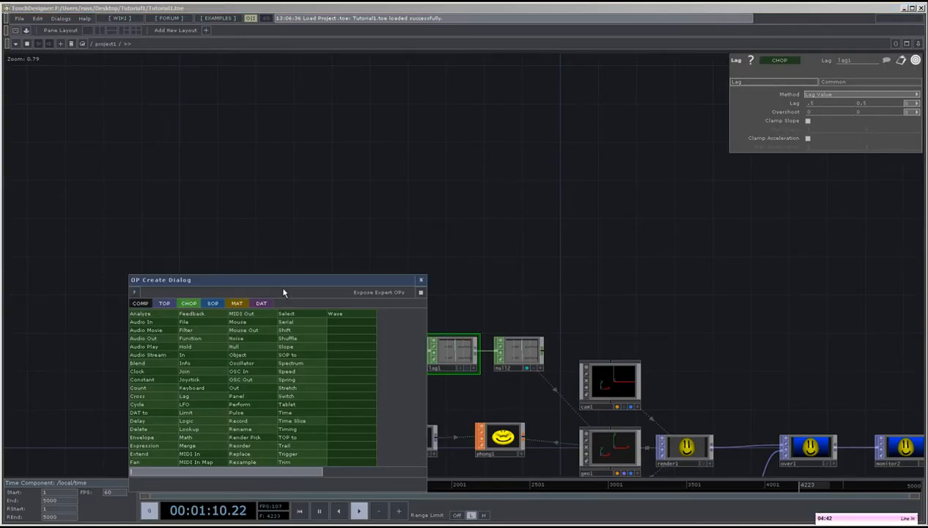
left_click(187, 437)
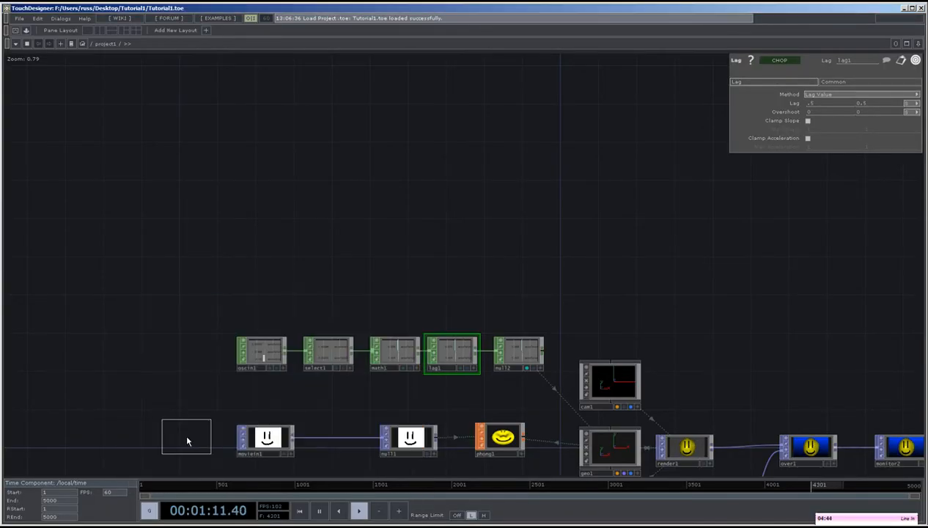
left_click(324, 301)
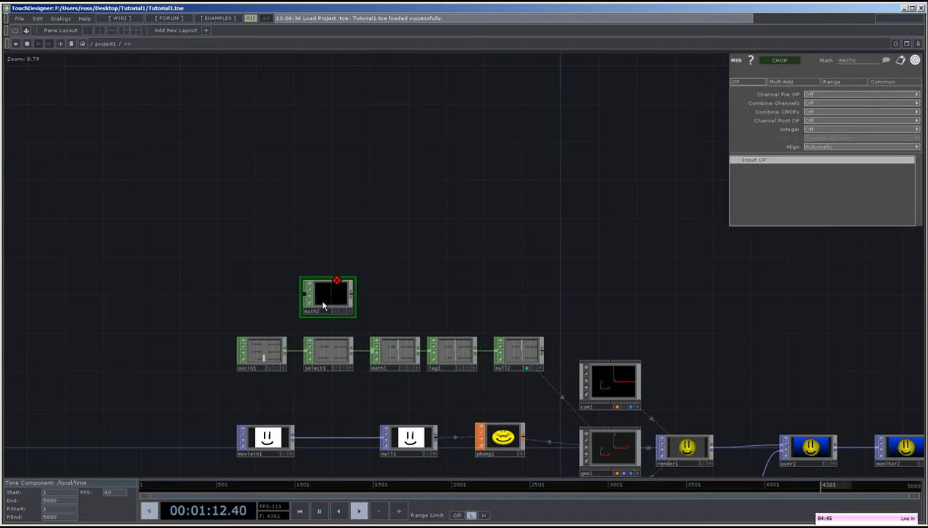
left_click(281, 352)
left_click_drag(259, 294, 283, 311)
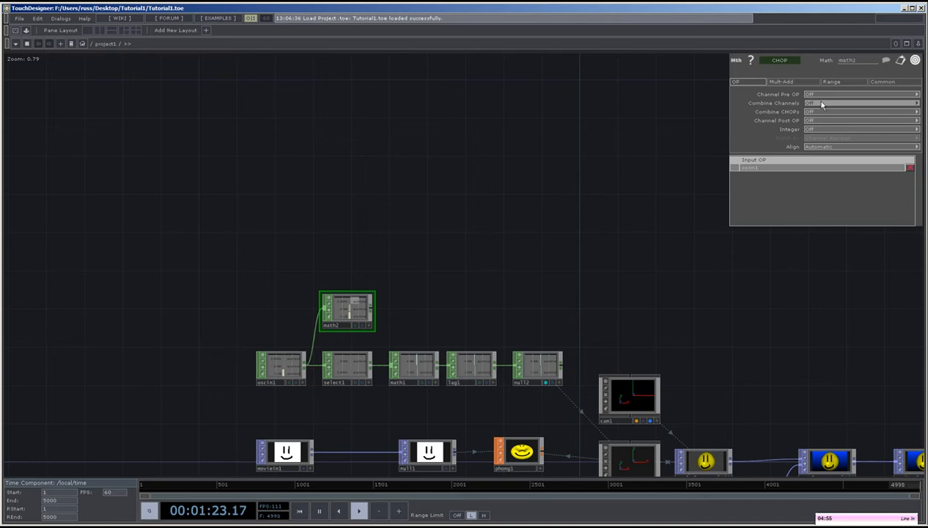
left_click(822, 104)
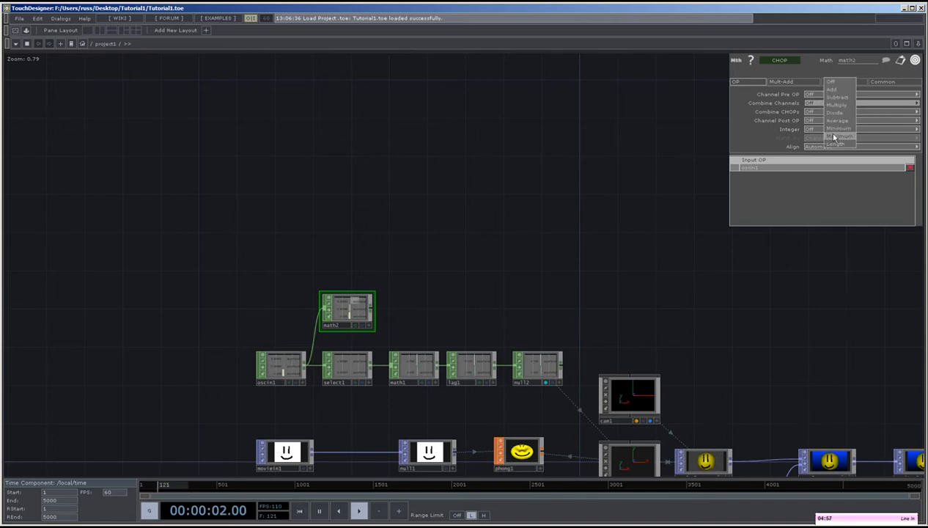
left_click(835, 137)
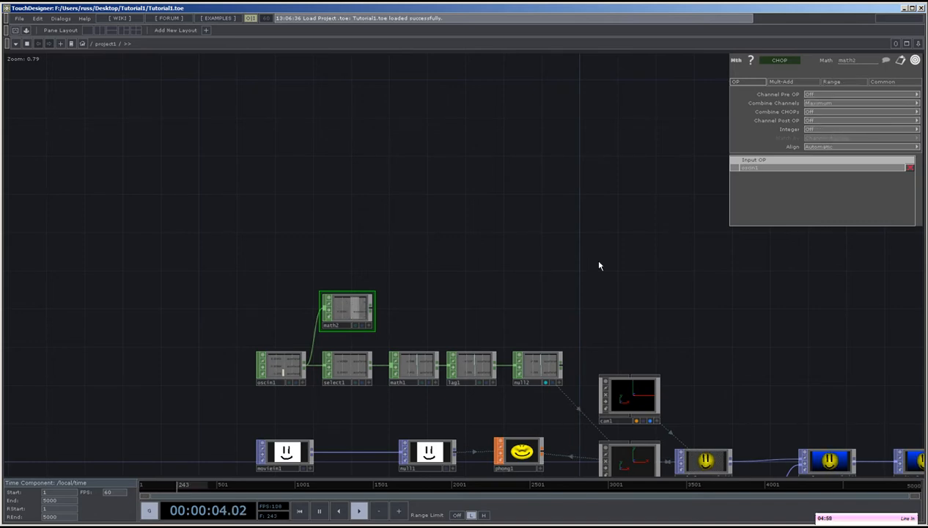
Append a Trigger CHOP to math2 and set its trigger threshold to 2.
right_click(371, 313)
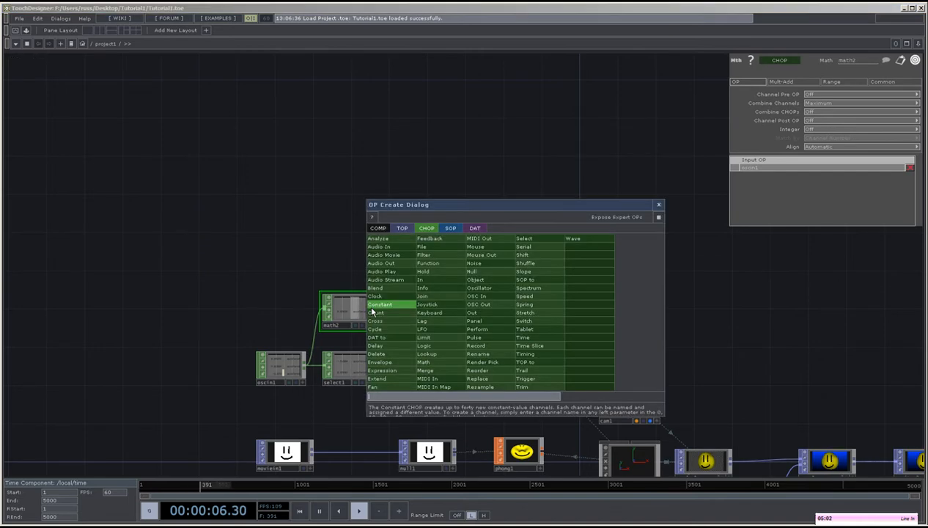
left_click(526, 381)
left_click(418, 316)
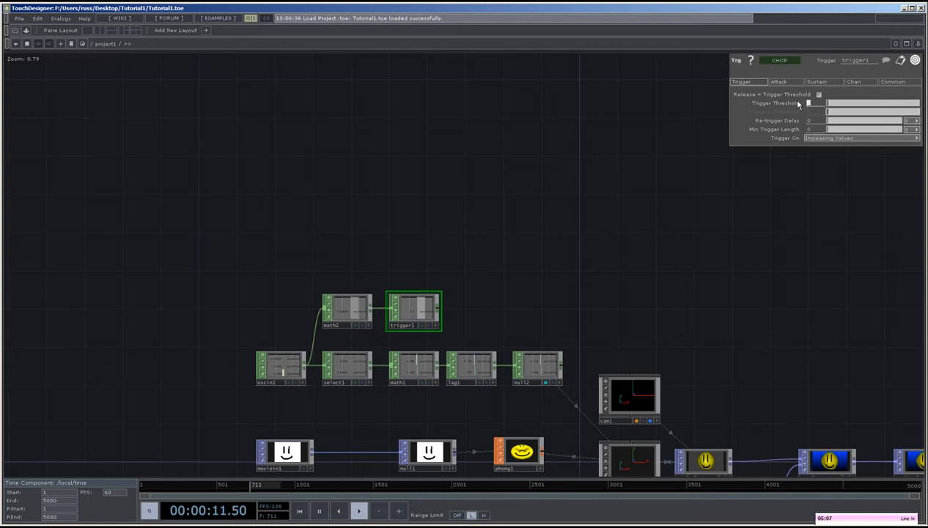
scroll(477, 326, "up", 8)
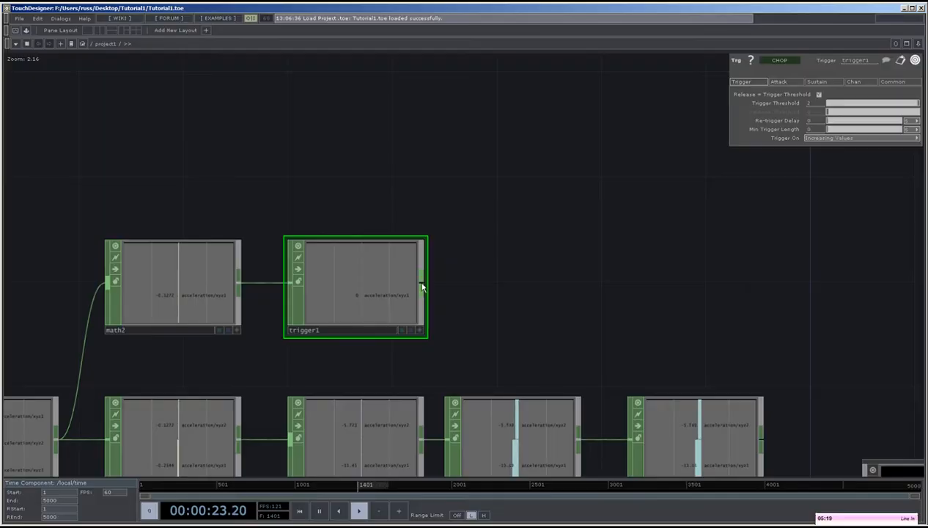
Add a Null CHOP to the output of trigger1.
key("Tab")
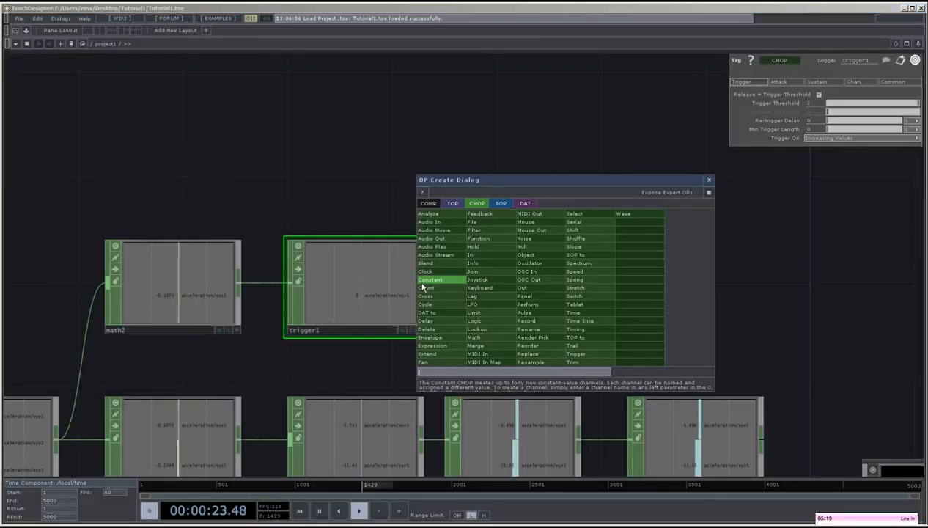
left_click(527, 246)
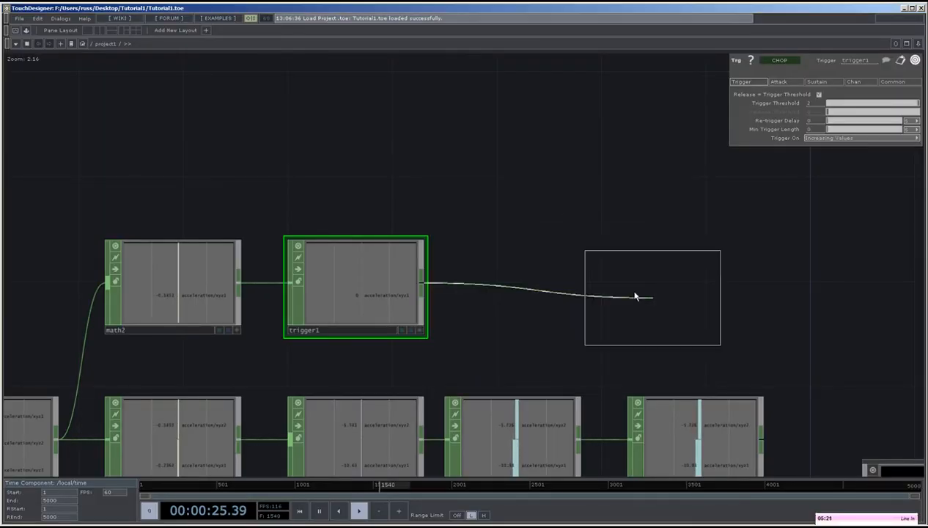
left_click(673, 295)
Open the CHOP Exporter for the Null CHOP that follows trigger1.
left_click_drag(560, 363, 426, 269)
right_click(513, 182)
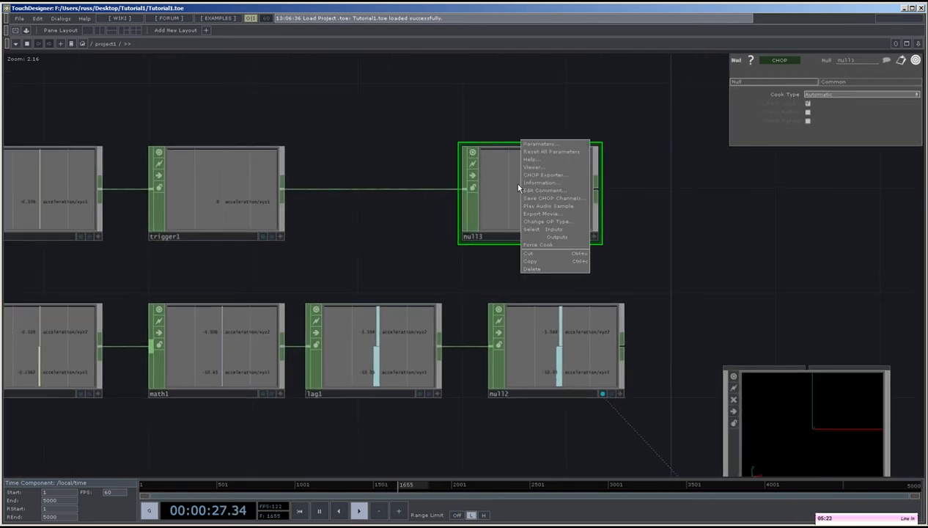
left_click(531, 175)
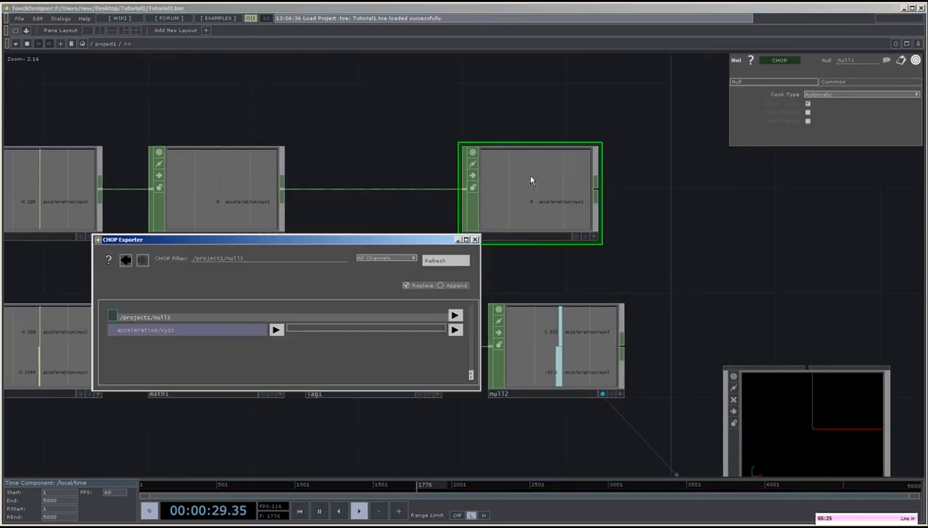
Select the geo1 component and enter its network to reach the noise1 SOP.
left_click_drag(594, 270, 539, 93)
left_click_drag(620, 385, 580, 311)
left_click(684, 398)
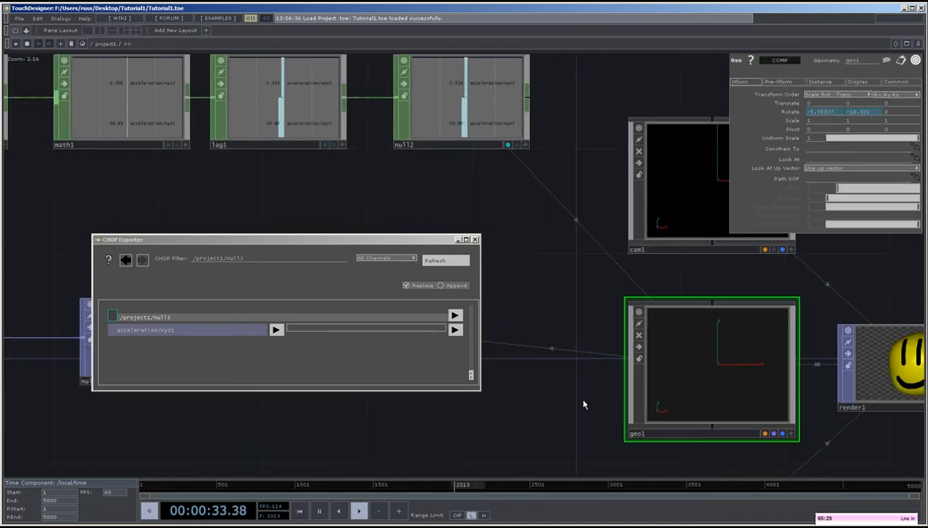
key("i")
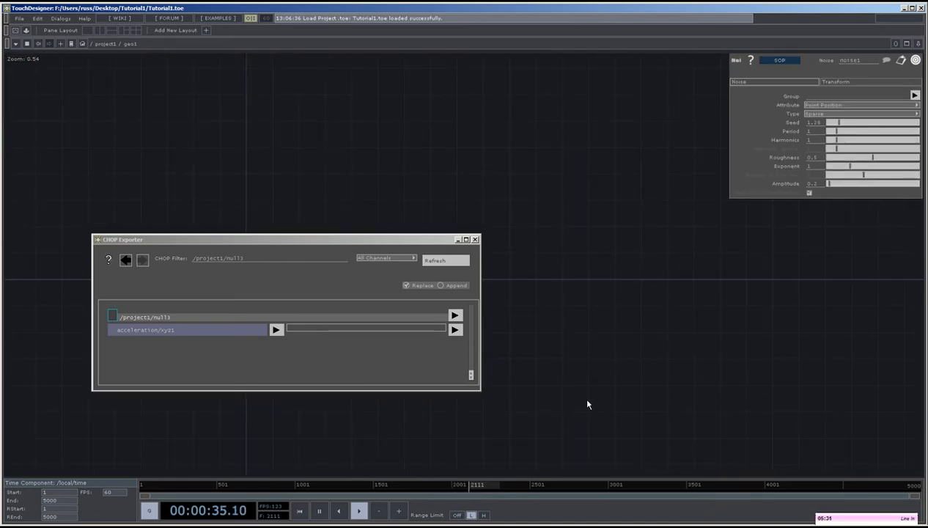
key("h")
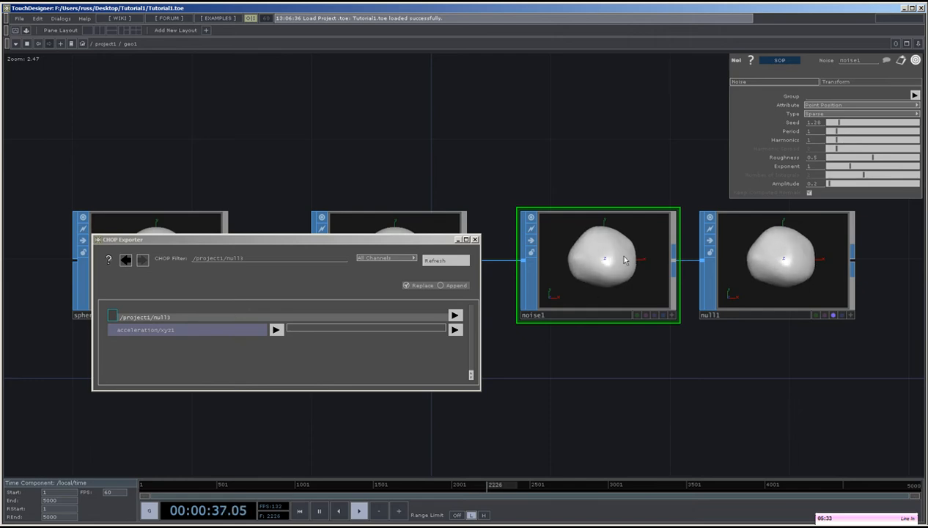
Export the acceleration/xyz1 channel of null3 to the Amplitude of noise1.
left_click(187, 332)
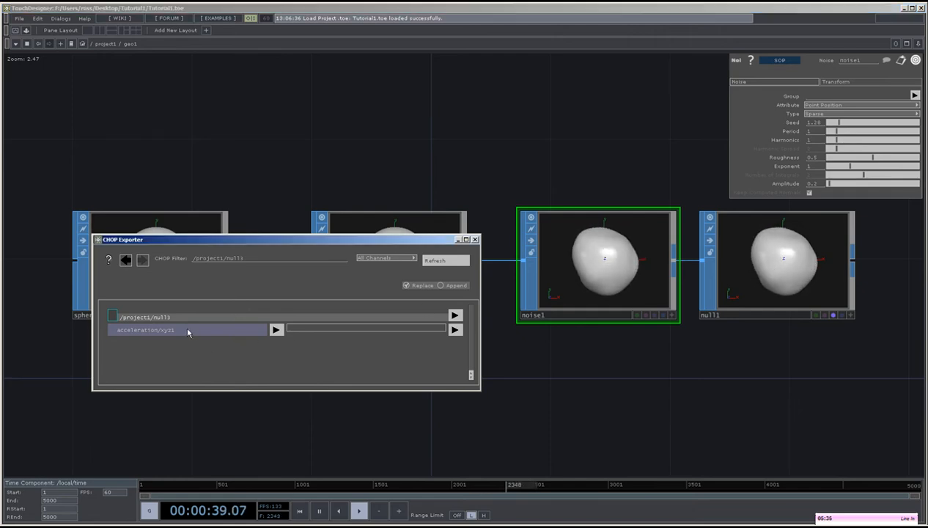
left_click_drag(188, 330, 813, 187)
left_click(843, 192)
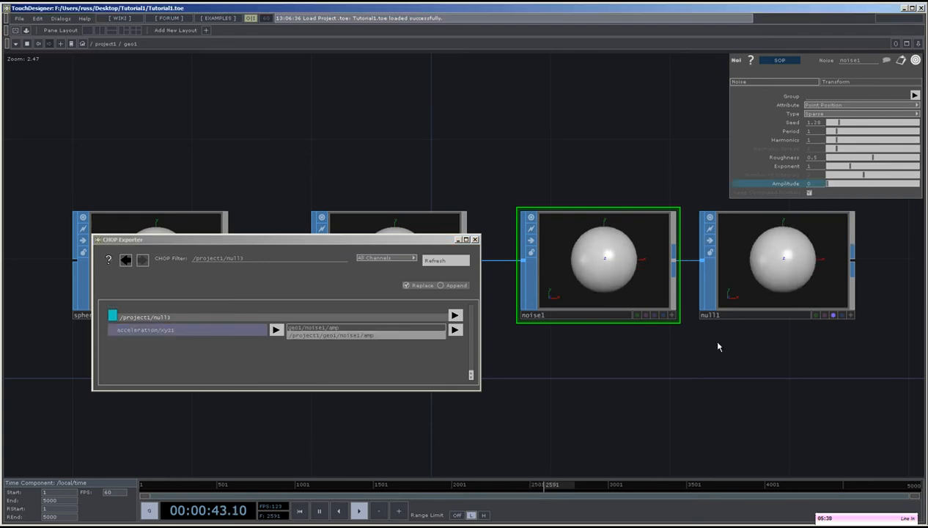